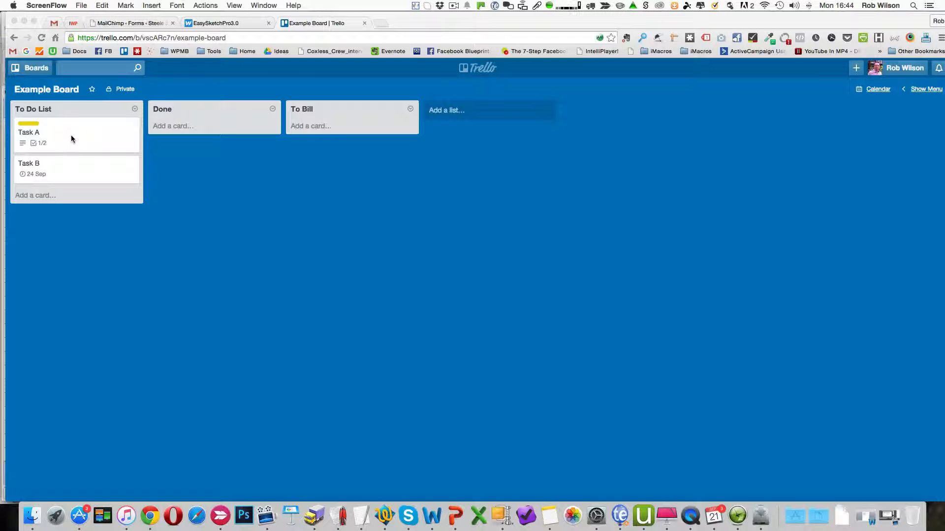
Step: Add a card named "Task C" to the To Do List
left_click(42, 196)
left_click(38, 195)
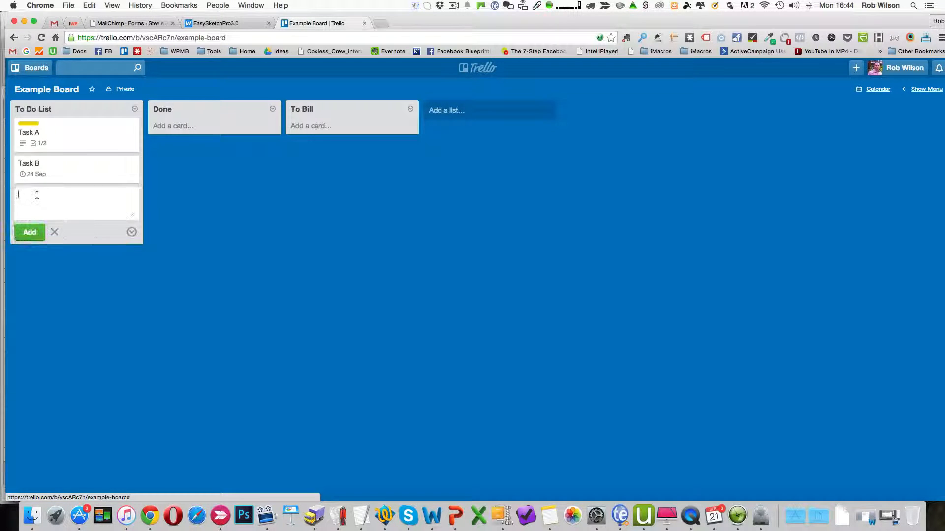
type("Task C")
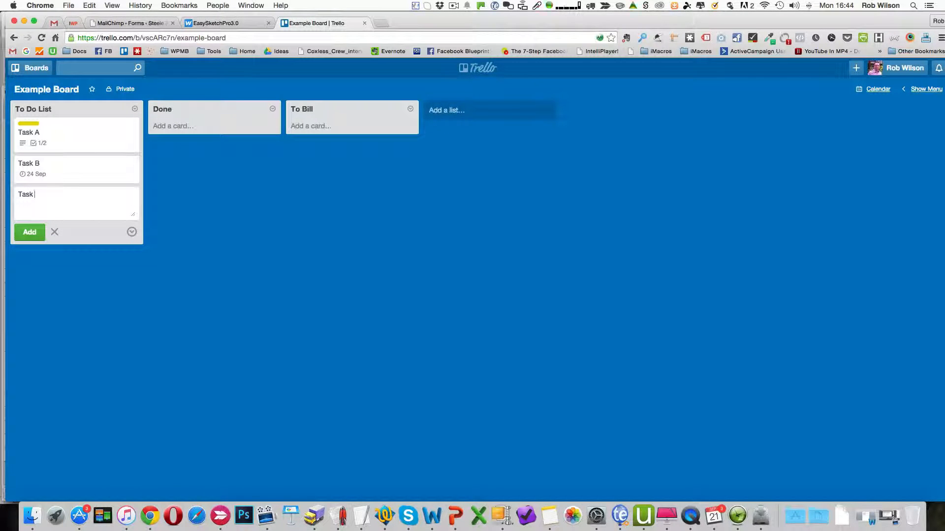
left_click(30, 232)
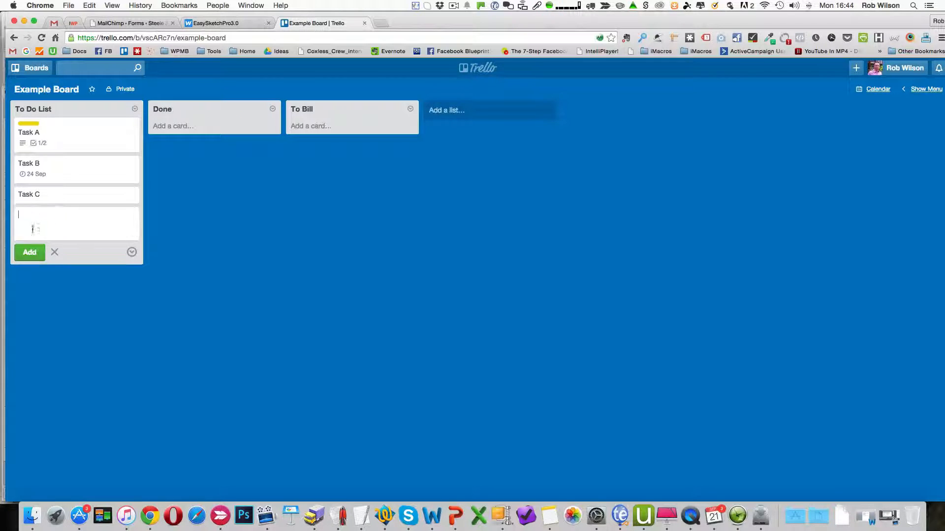
Step: Give the Task C card the description "description", save it and close the card
left_click(92, 196)
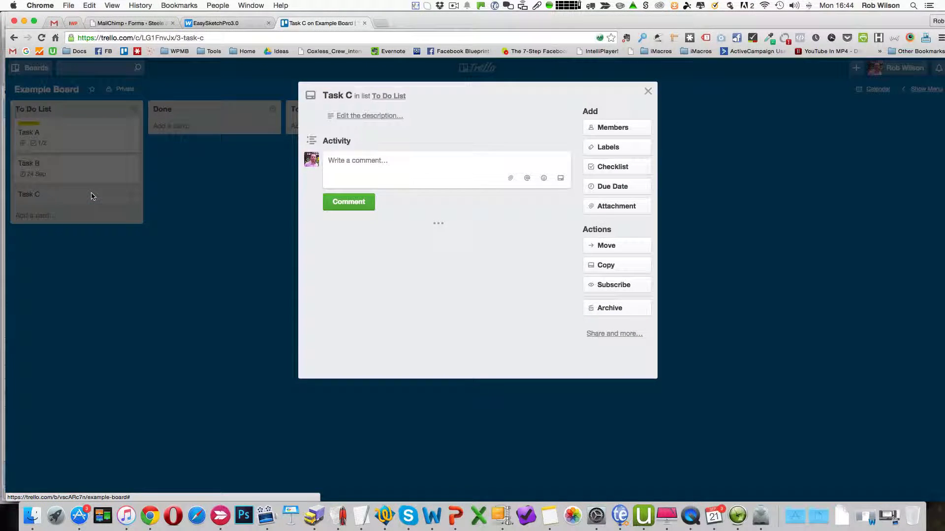
left_click(374, 116)
type("desc")
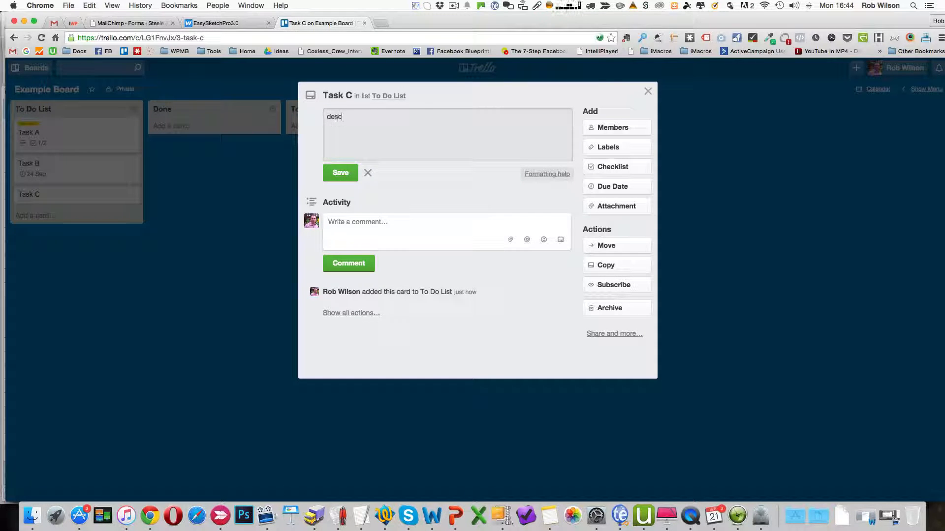
type("ription")
left_click(344, 173)
left_click(373, 178)
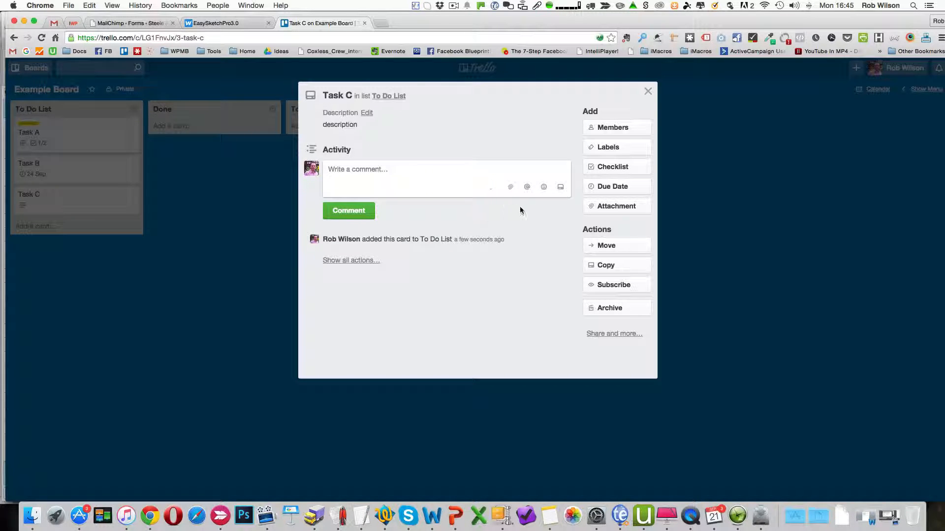
left_click(648, 92)
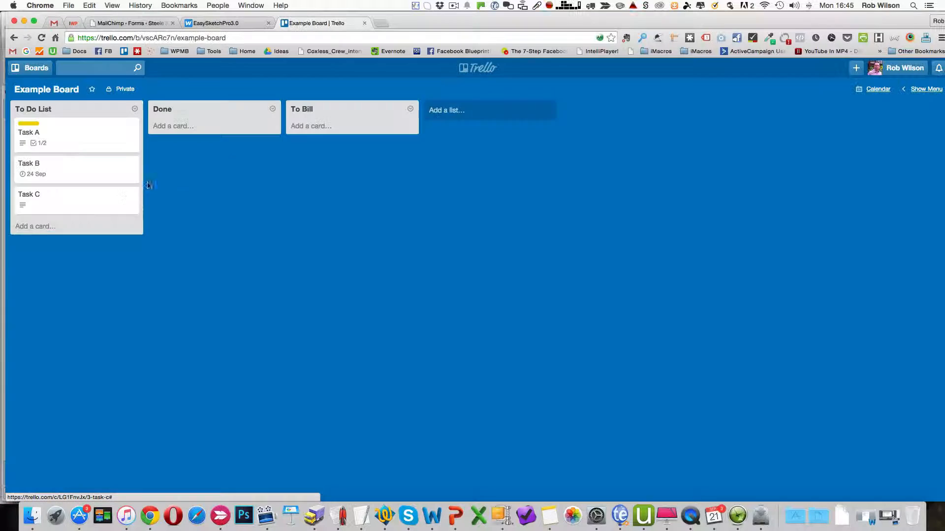
Step: Show all of Task C's actions, and move the card from the To Do List to the Done list
mouse_move(56, 207)
left_mouse_down()
mouse_move(193, 129)
mouse_move(143, 137)
mouse_move(75, 204)
mouse_move(72, 176)
mouse_move(73, 204)
mouse_move(68, 194)
left_mouse_up()
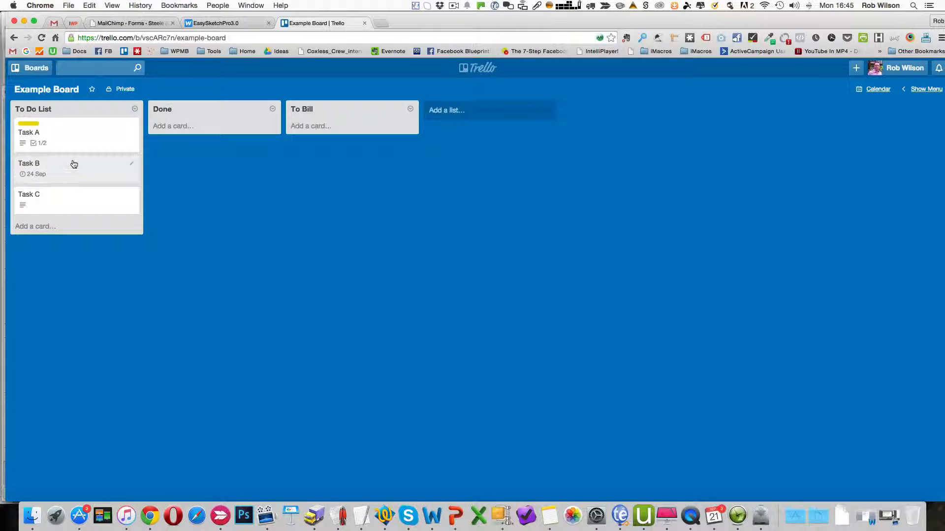
left_click(82, 203)
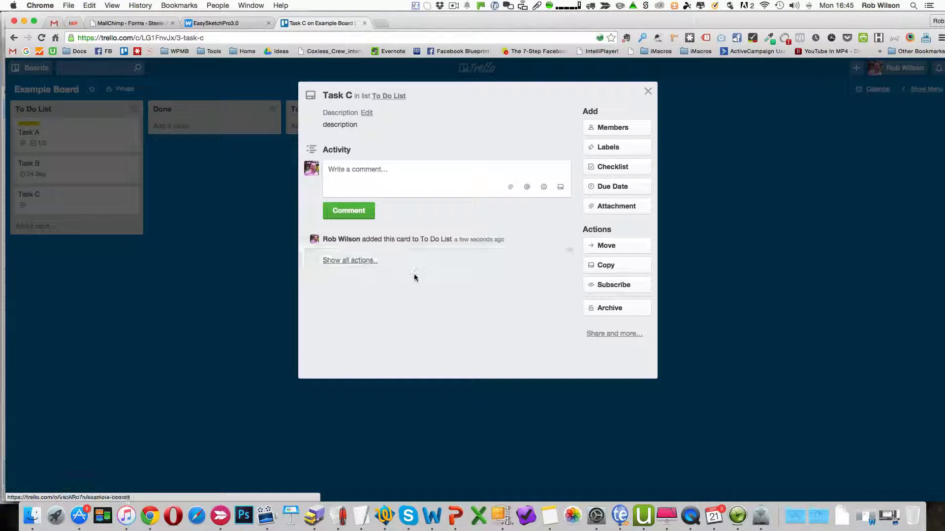
left_click(352, 260)
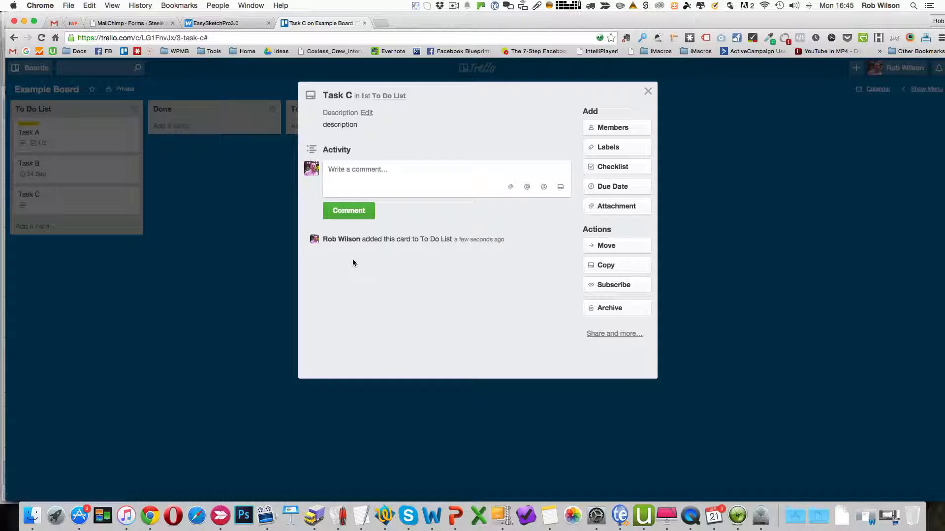
left_click(649, 92)
left_click_drag(40, 199, 187, 129)
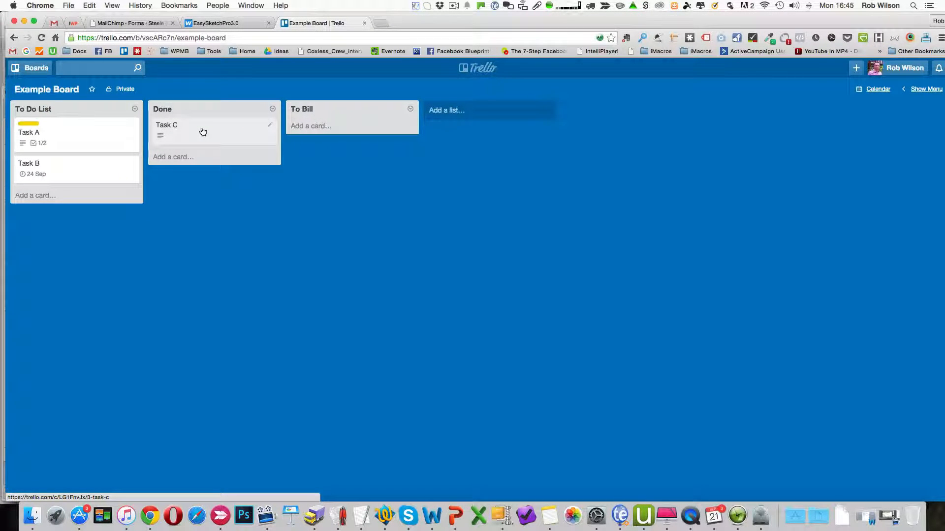
Step: Apply the green label to the Task C card in the Done list
left_click(207, 133)
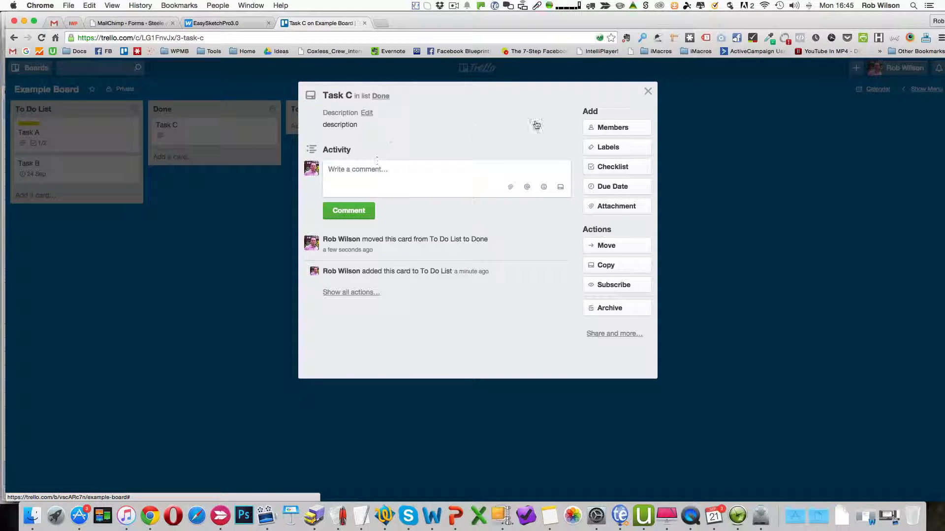
left_click(621, 154)
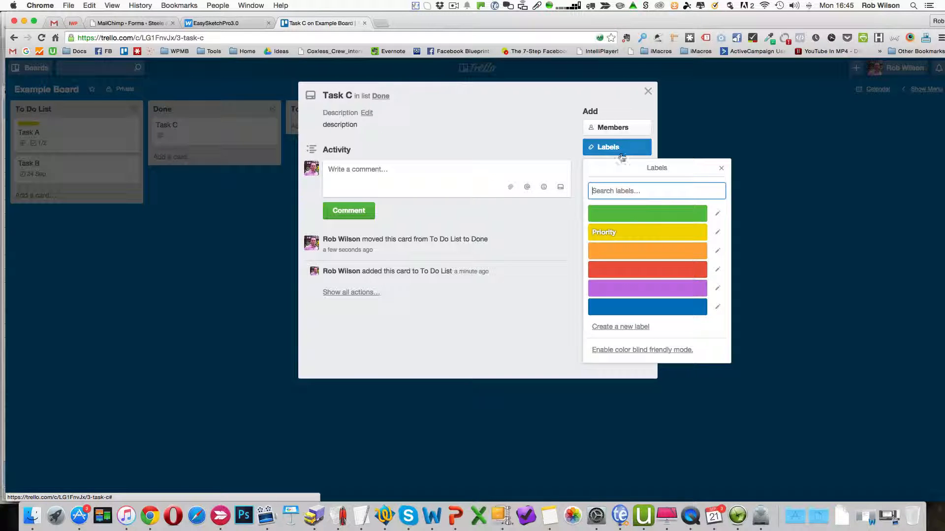
left_click(612, 215)
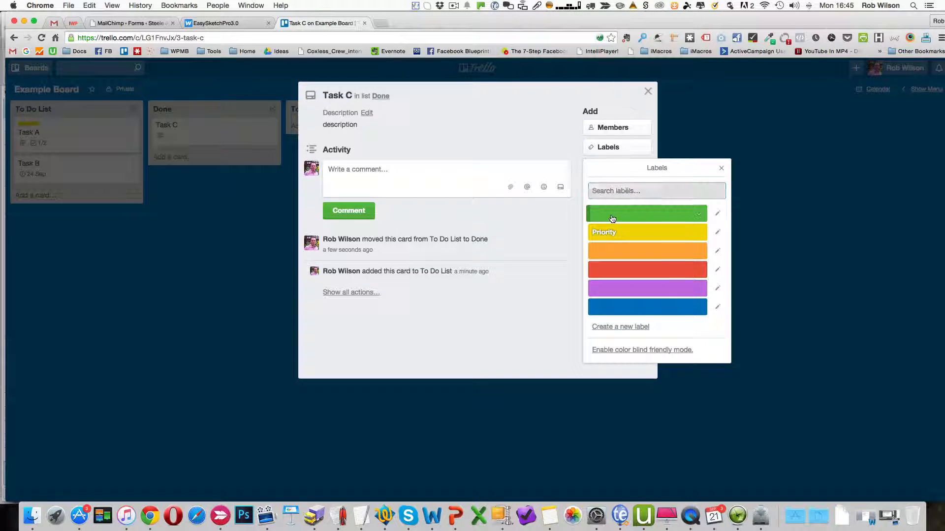
Step: Create a light blue label named "Must" on the Task C card
left_click(627, 191)
type("Must")
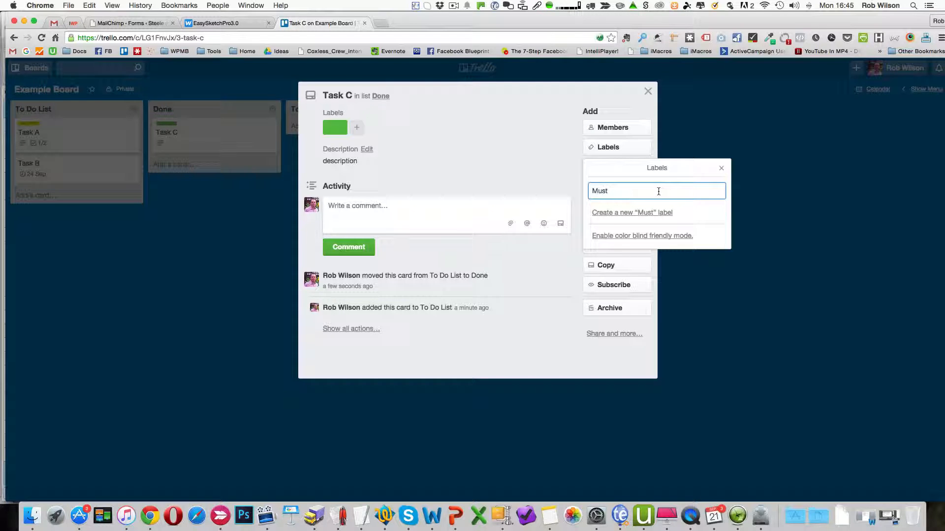
key("Return")
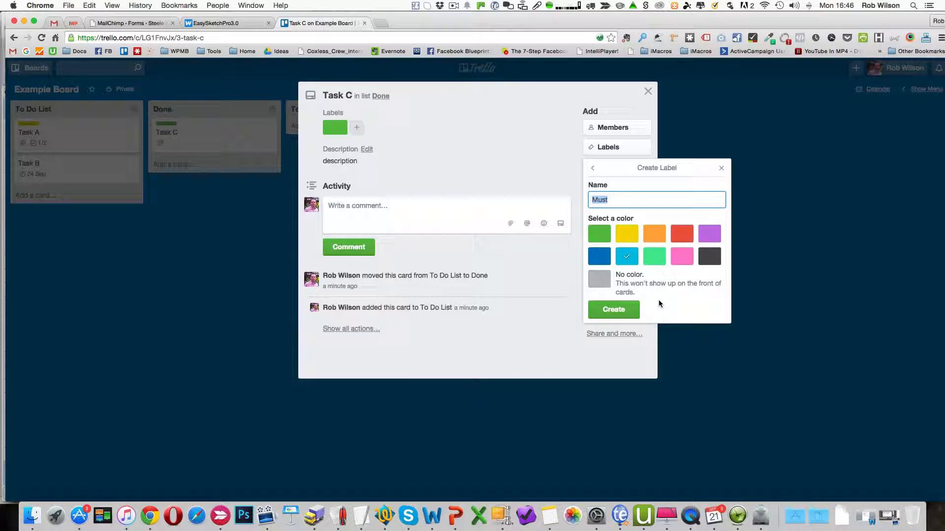
left_click(618, 313)
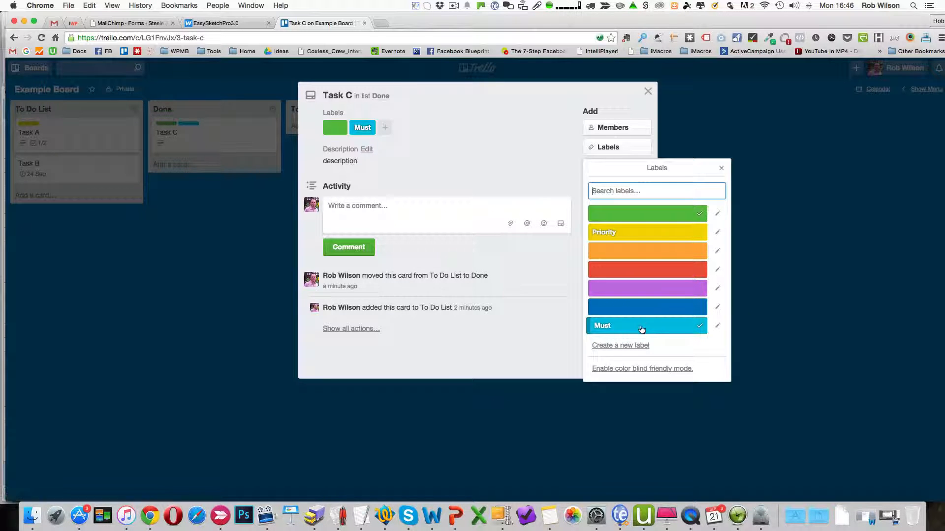
left_click(721, 169)
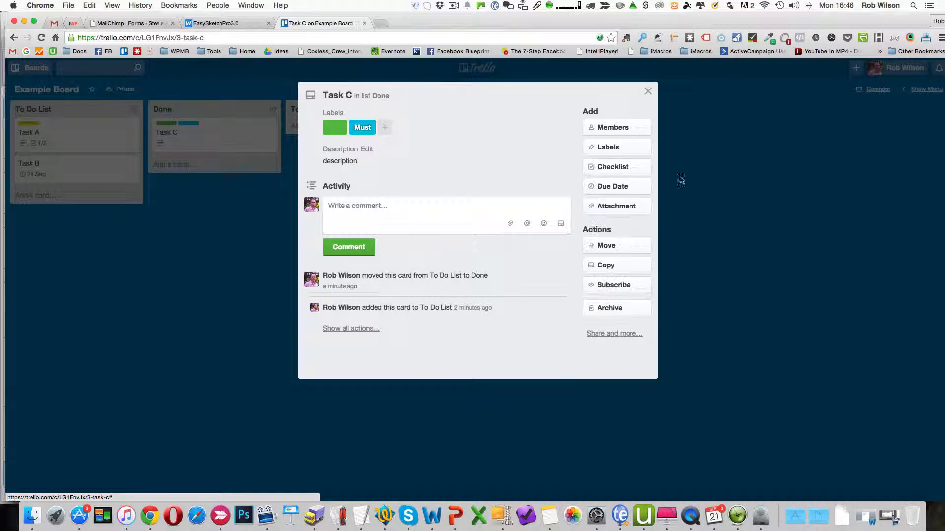
Step: Set Task C's due date to 24 September 2015 at 12:00
left_click(615, 188)
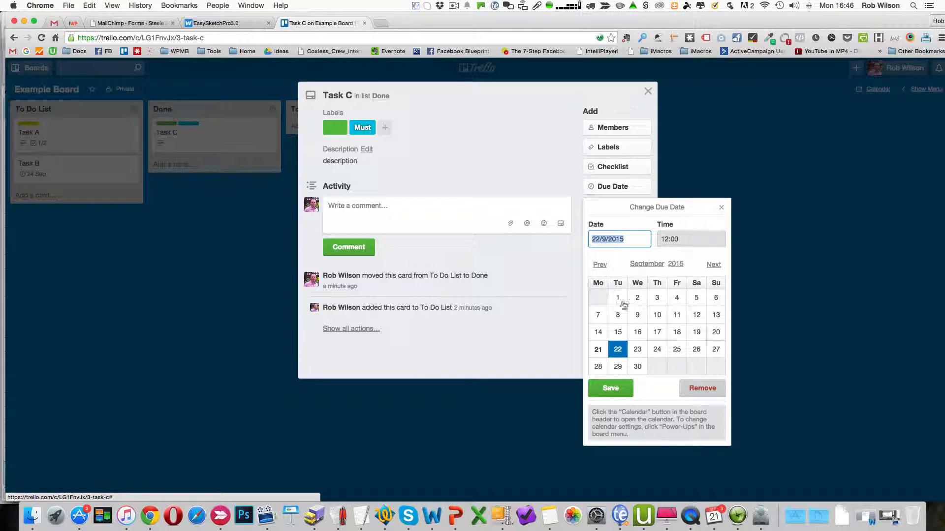
left_click(657, 349)
left_click(623, 390)
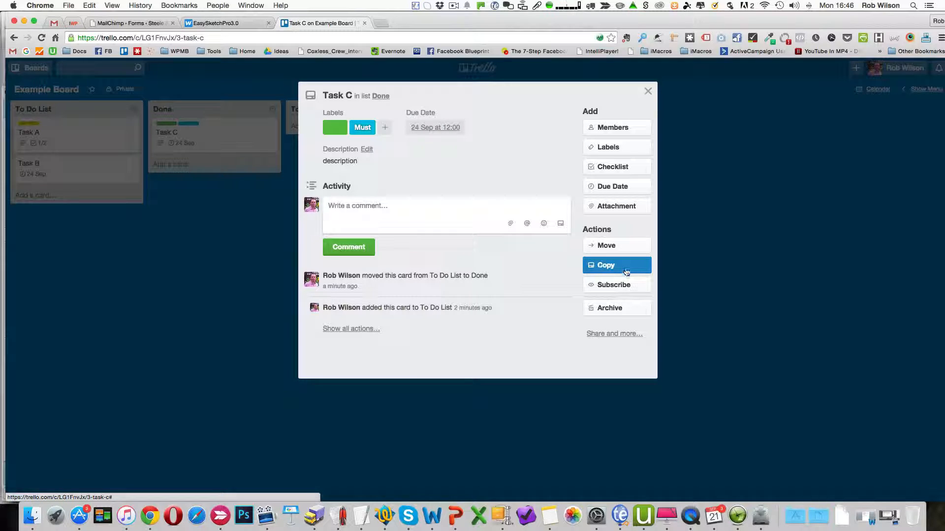
Step: Add a checklist titled "Checklist" to Task C, copying its items from Task A's Checklist A
left_click(621, 172)
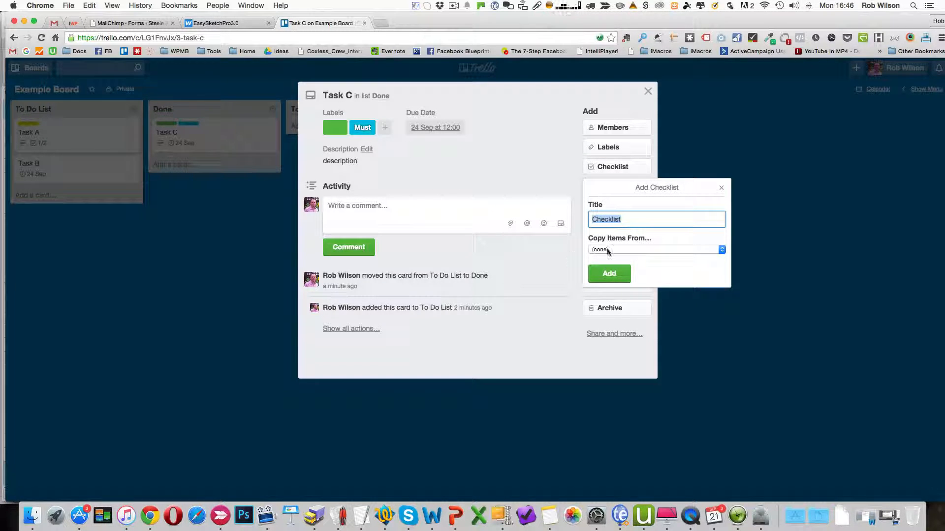
left_click(625, 246)
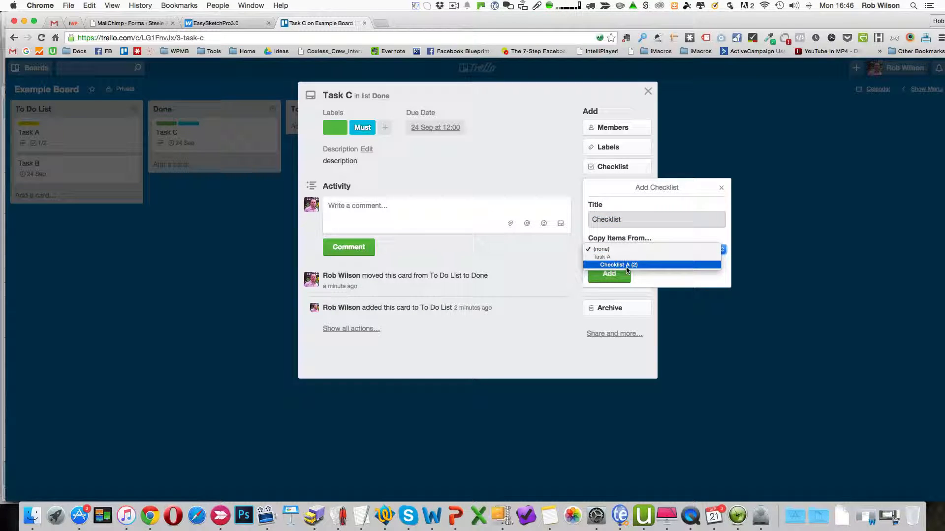
left_click(634, 265)
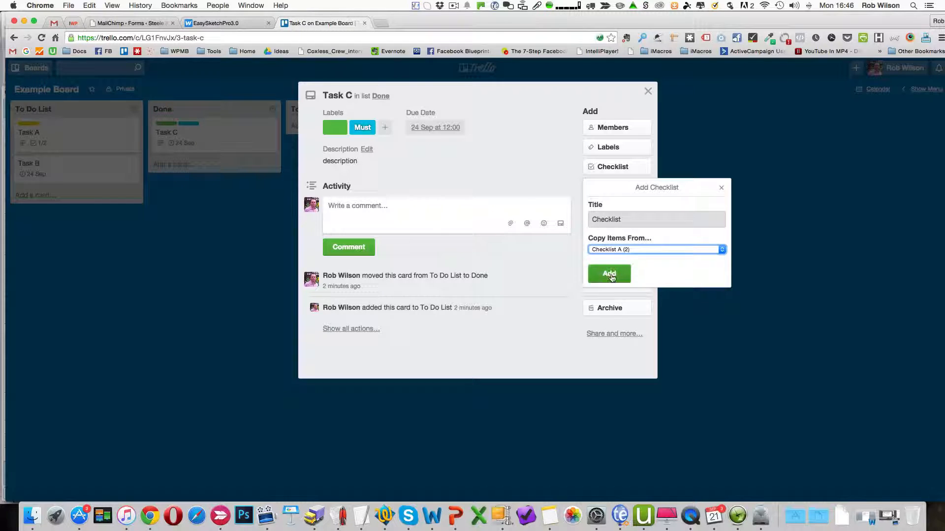
left_click(609, 273)
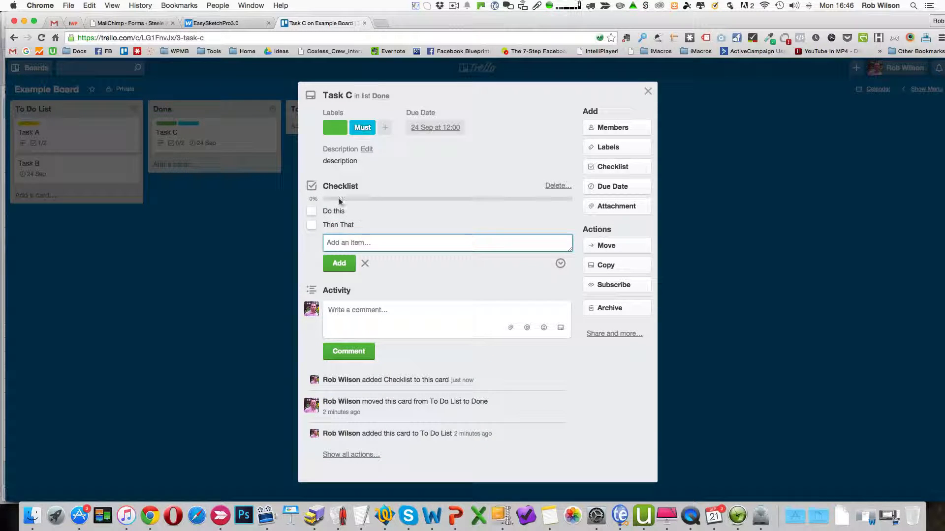
Step: Mark the checklist items "Do this" and "Then That" as complete and close the Task C card
left_click(312, 208)
left_click(311, 222)
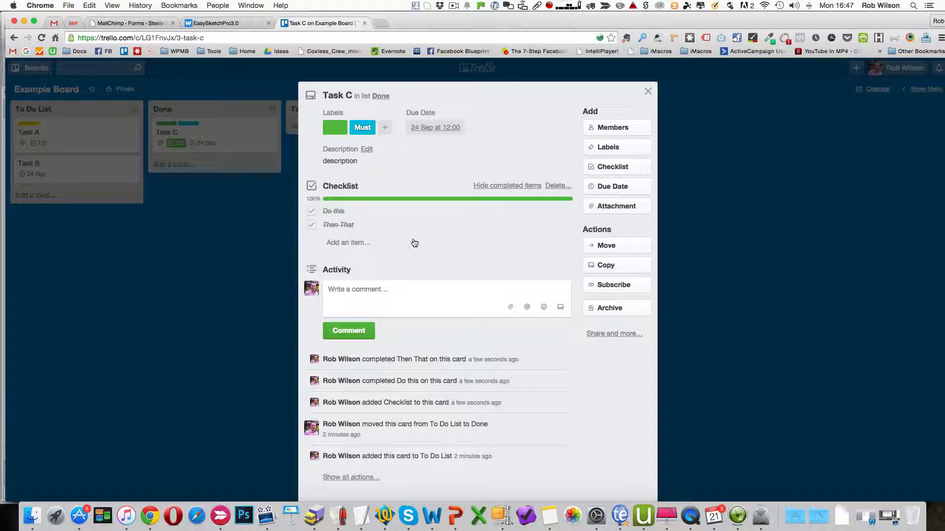
left_click(648, 93)
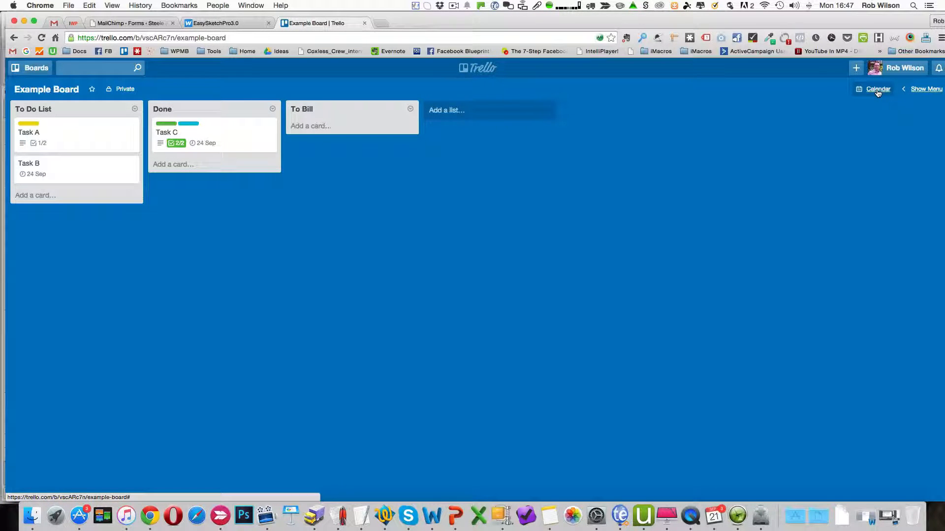
Step: Look at the Power-Ups available for Example Board, including Calendar
left_click(924, 89)
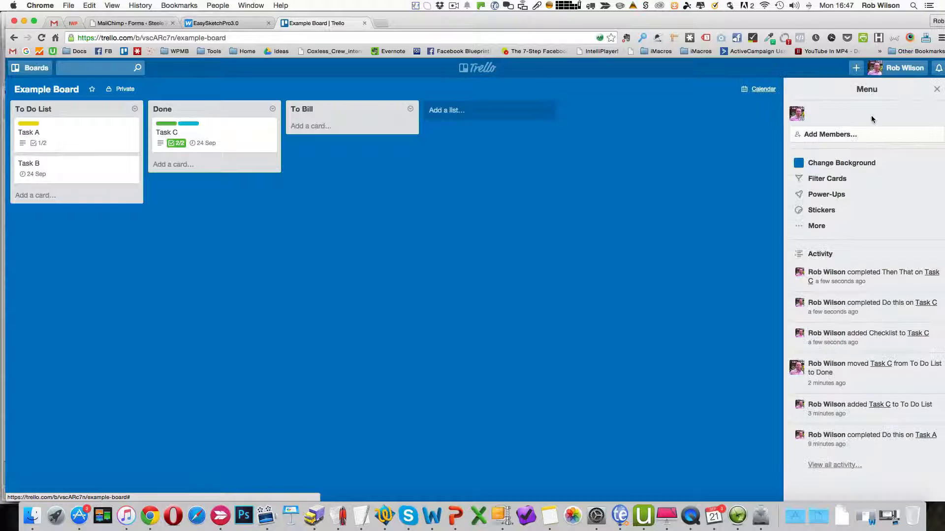
left_click(835, 195)
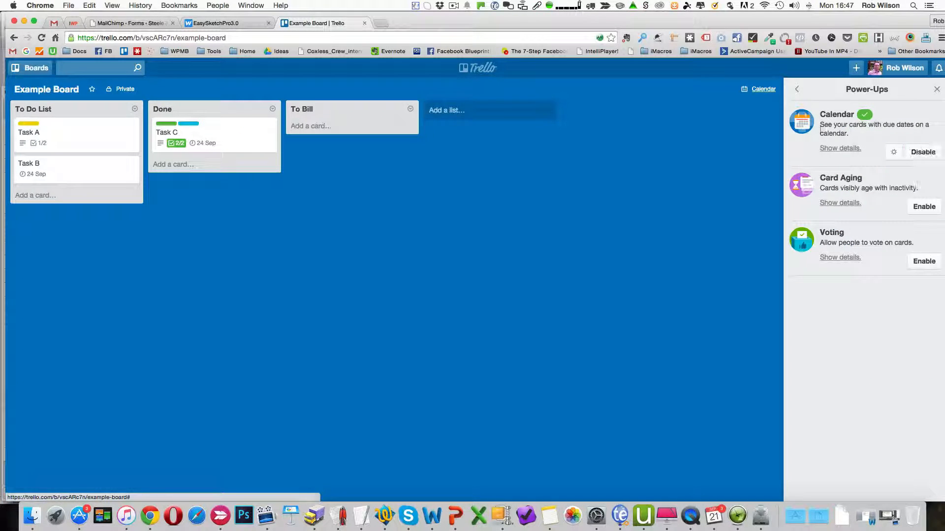
left_click(936, 89)
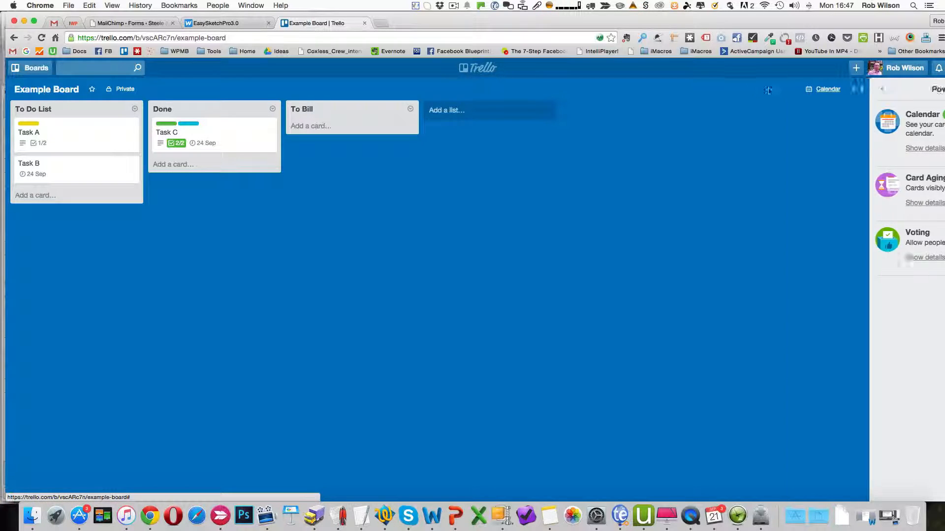
Step: View Example Board's due cards in the monthly calendar and return to the board's lists
left_click(860, 89)
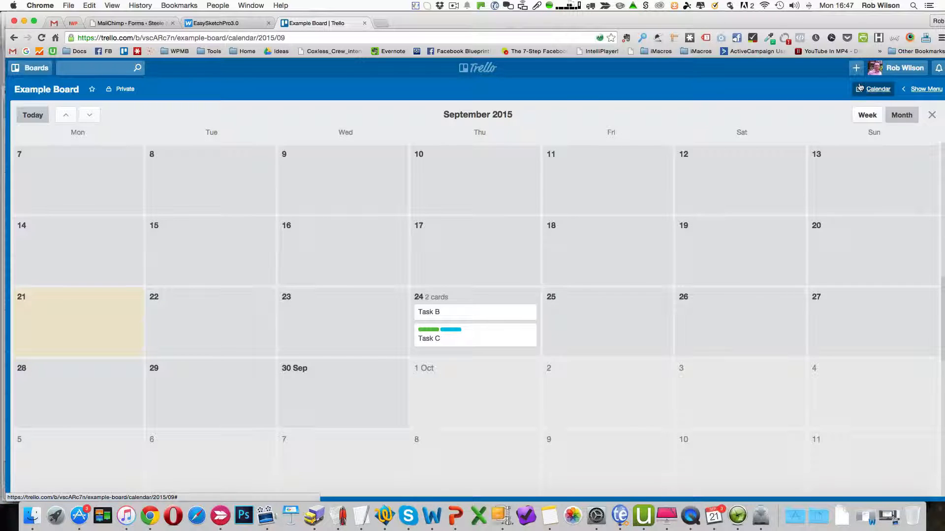
left_click(922, 89)
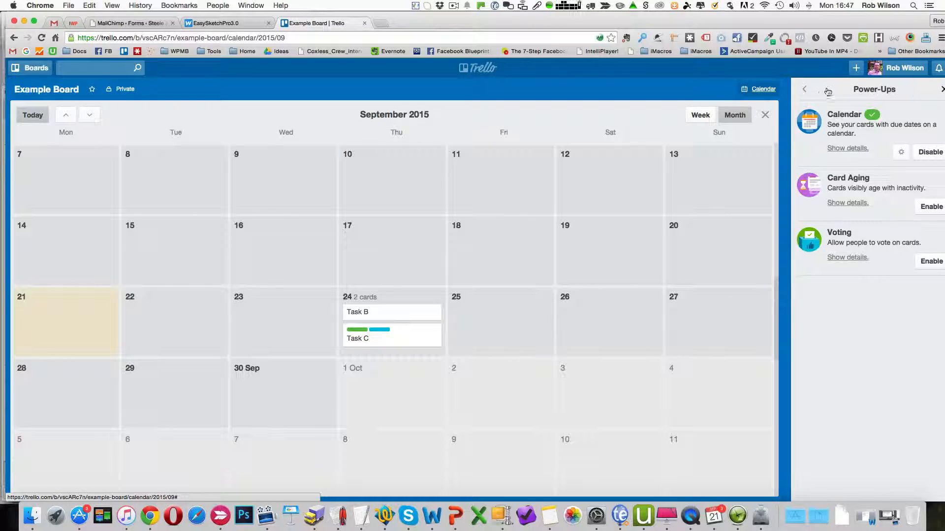
left_click(804, 89)
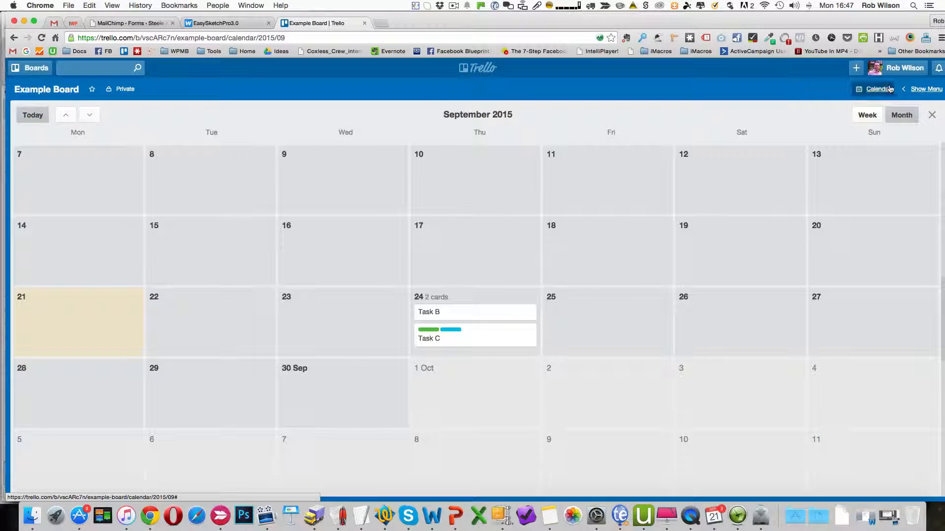
left_click(879, 89)
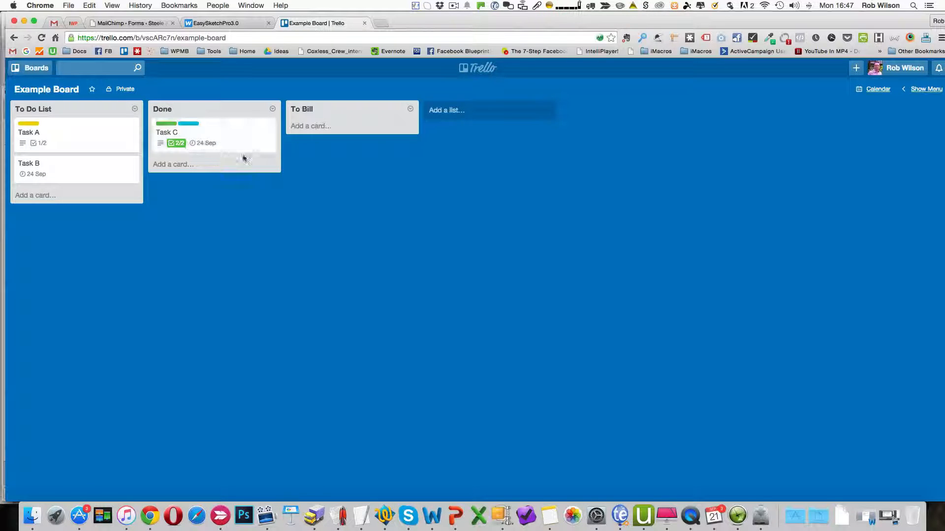
Step: Open the Three Legs - To Do board to view its lists, followed by the Three Legs - Planning board
left_click(36, 69)
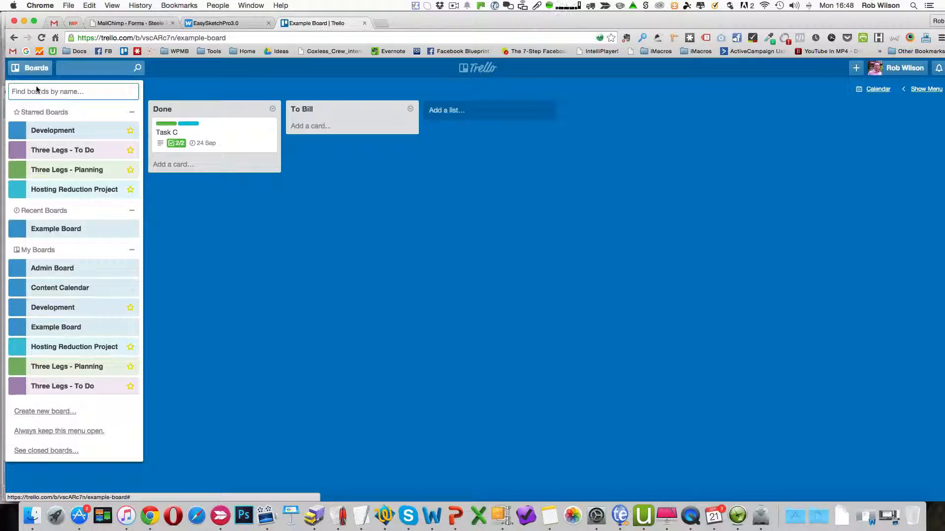
left_click(91, 151)
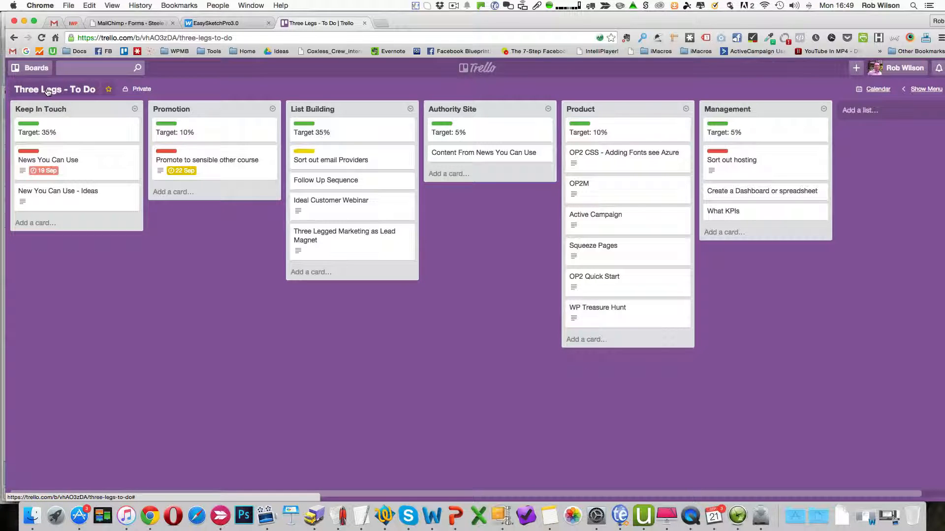
left_click(30, 68)
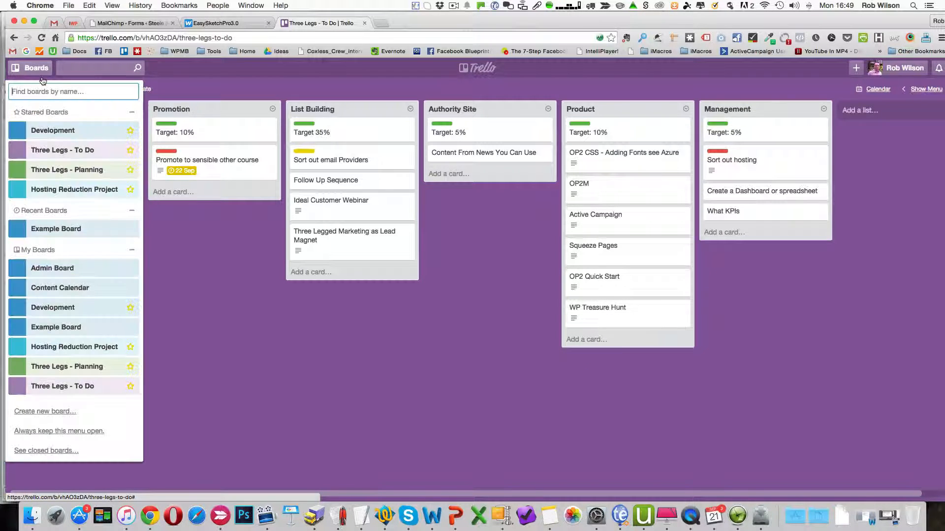
left_click(88, 171)
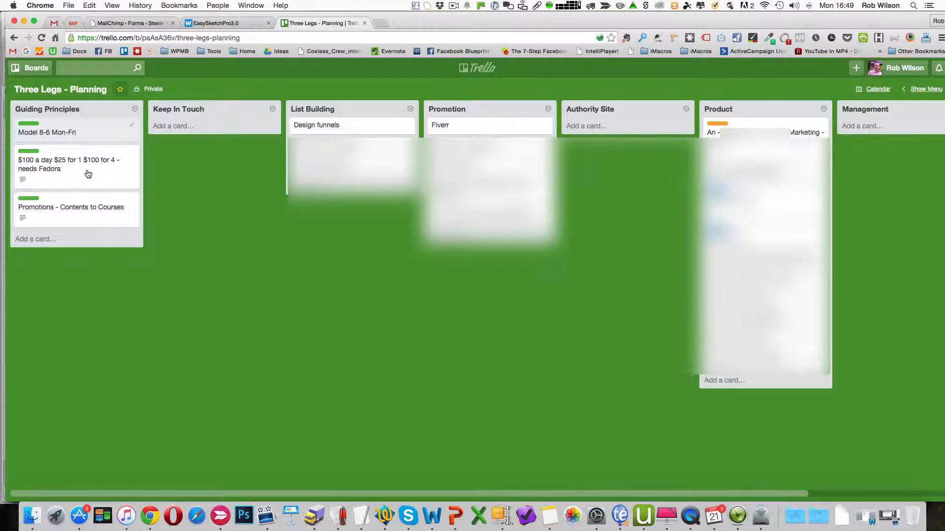